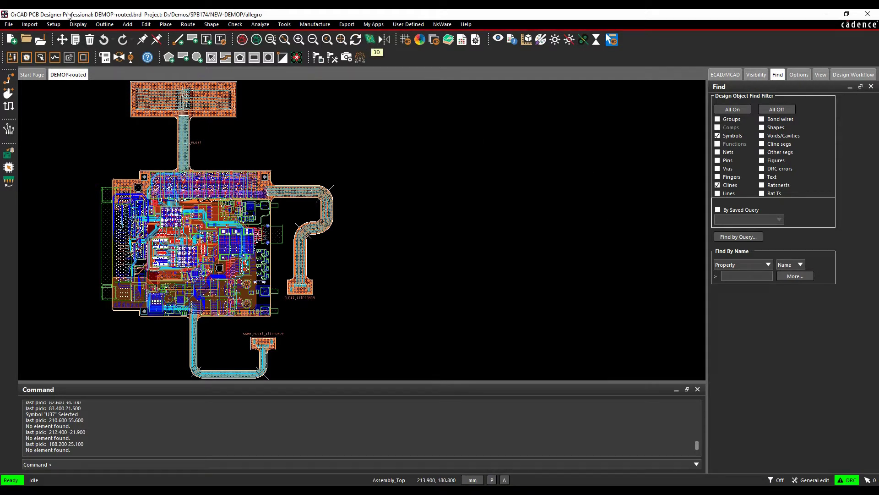
- Open DEMOP-routed.brd in the 3D Canvas with All Layers and All Objects included
click(78, 24)
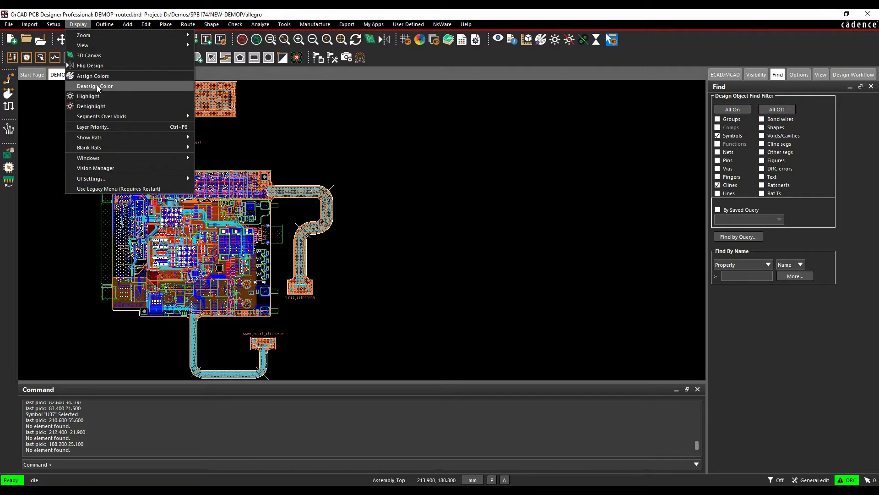
click(90, 55)
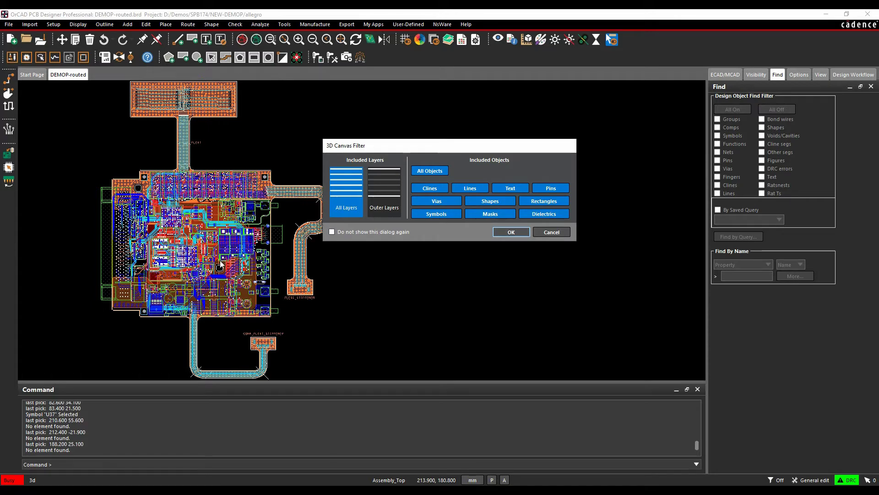
click(506, 231)
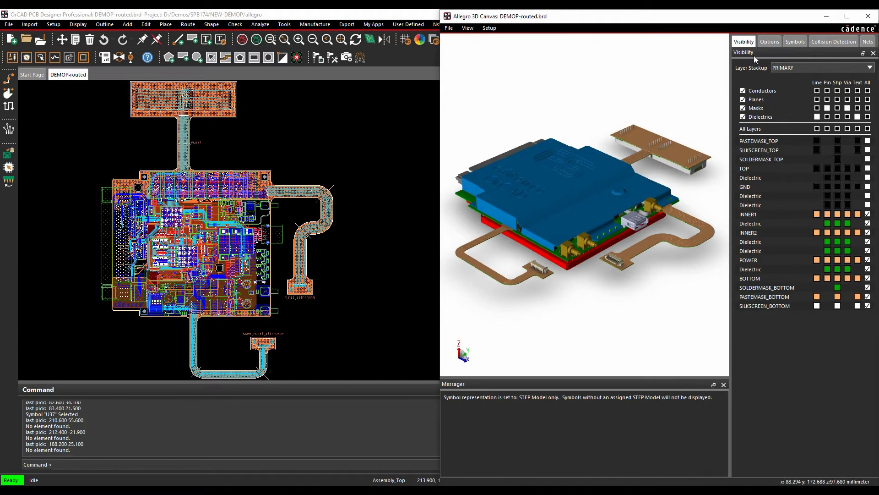
- Maximize the 3D Canvas and orbit, zoom and pan the board to a tilted top view
click(847, 16)
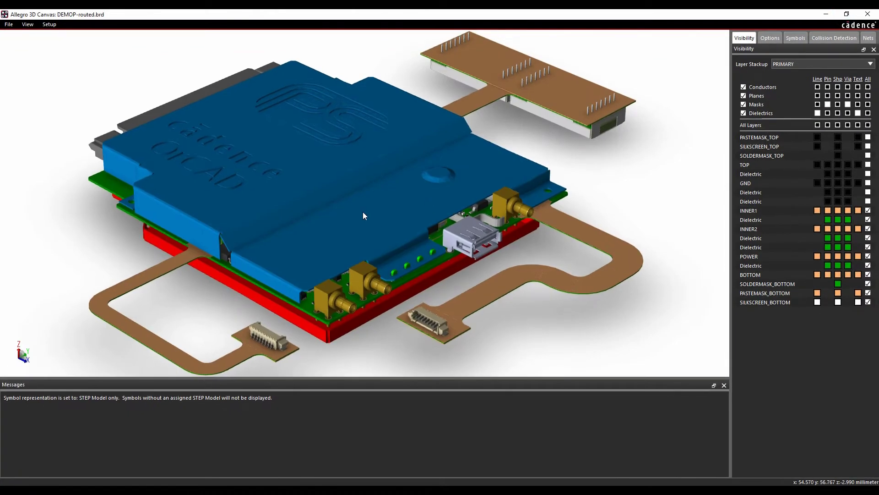
drag(362, 212, 449, 269)
scroll(448, 266, up, 3)
scroll(448, 264, down, 4)
scroll(448, 265, up, 4)
scroll(448, 265, down, 4)
middle_drag(440, 253, 429, 223)
drag(429, 223, 427, 280)
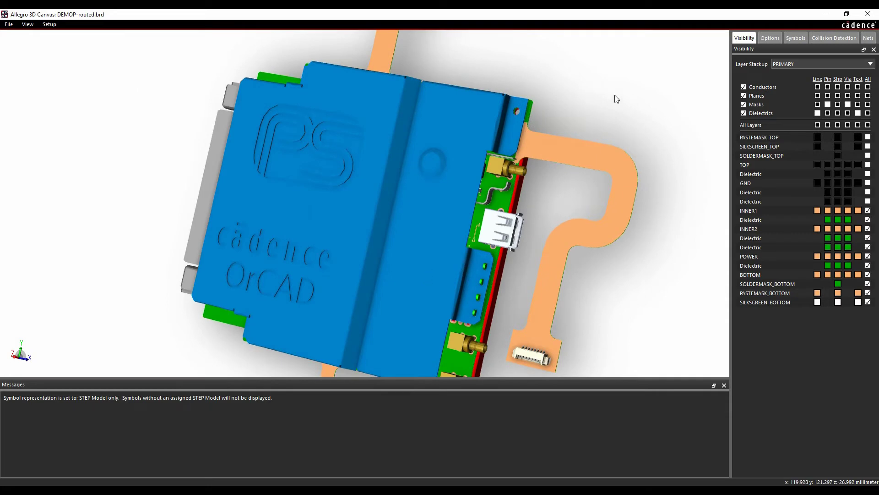
- Apply the Black colour theme in the 3D Canvas preferences
click(49, 24)
click(54, 33)
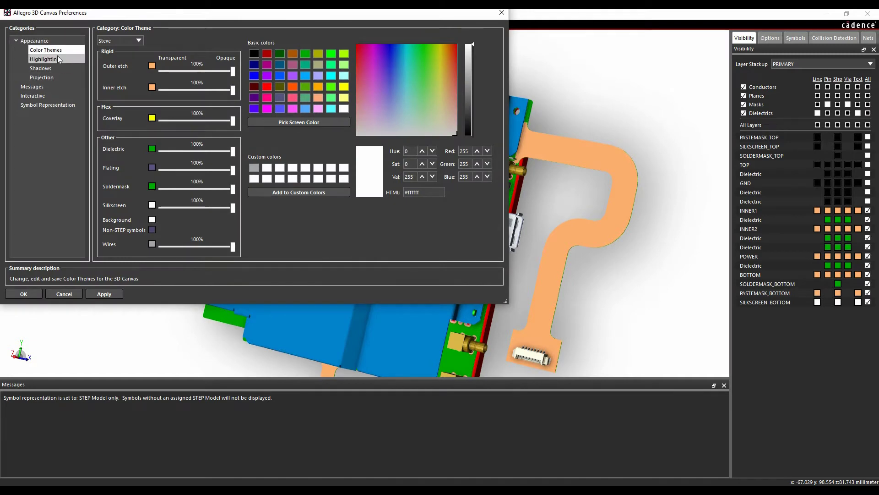
click(138, 41)
scroll(111, 51, up, 1)
click(113, 50)
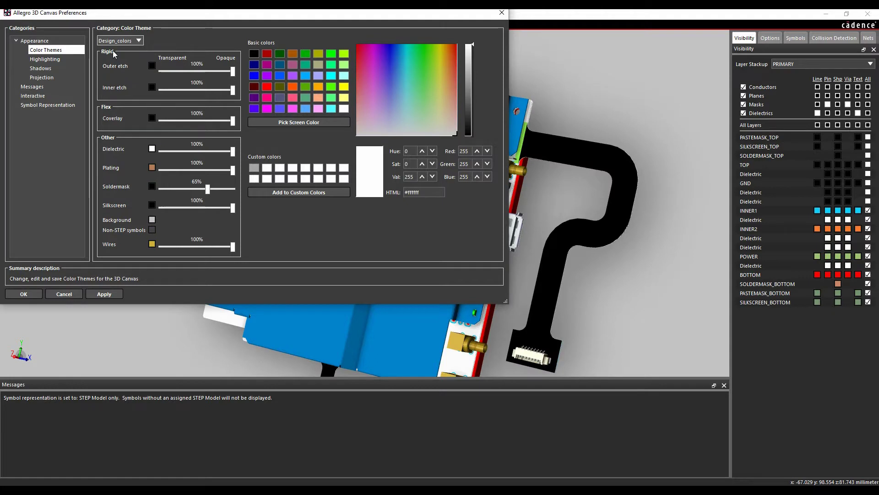
click(128, 41)
click(126, 57)
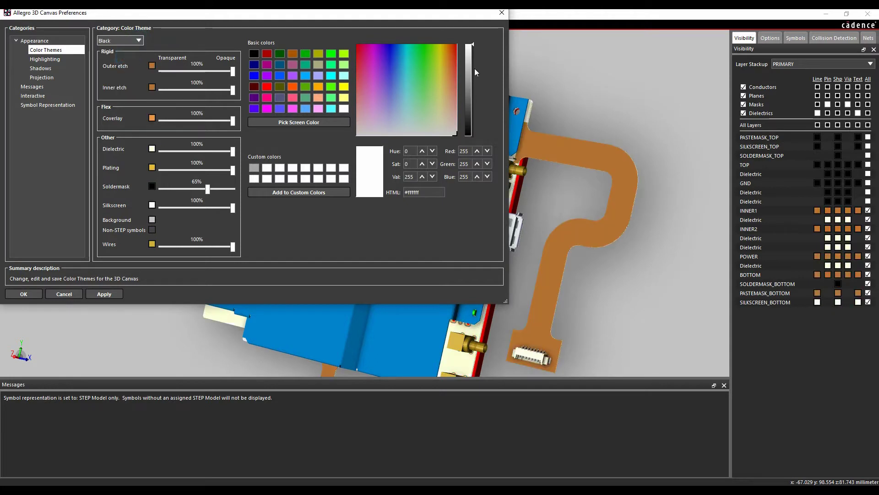
- Hide all component symbols and make every item on all layers visible
click(795, 38)
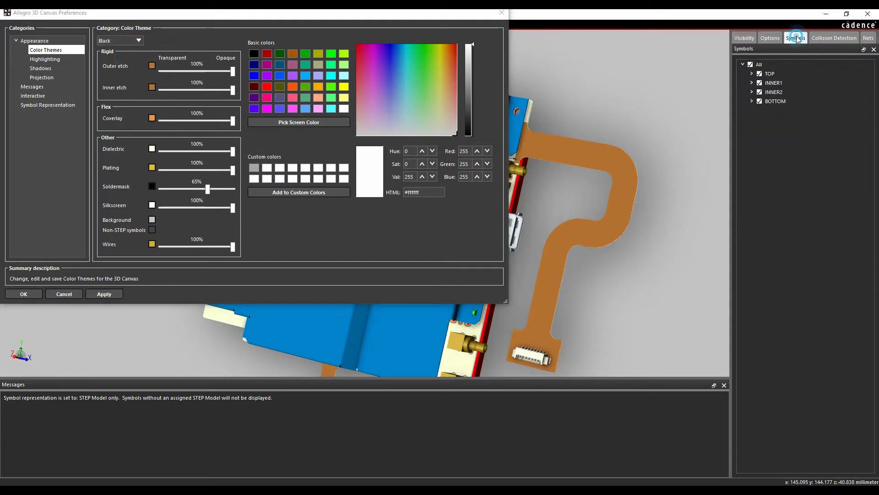
click(750, 65)
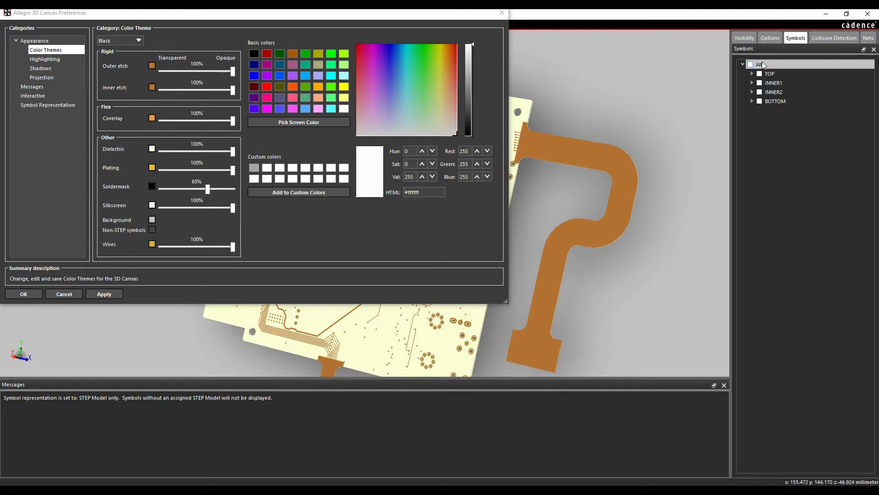
click(744, 38)
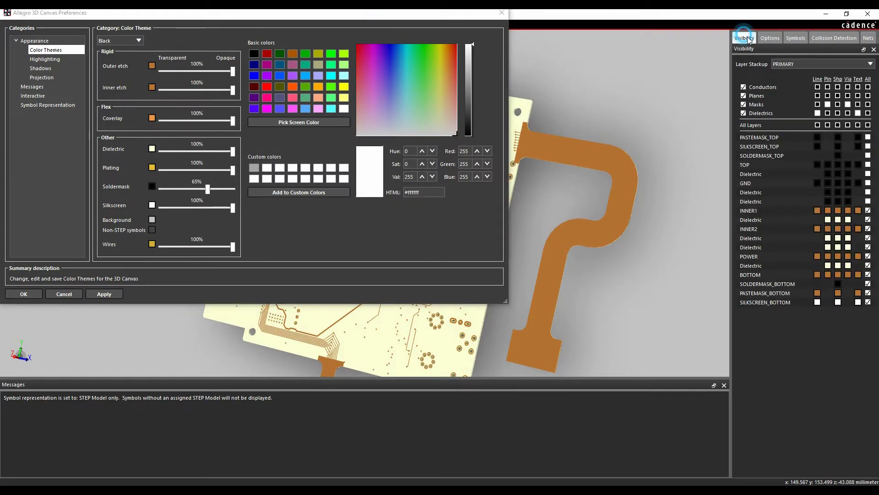
click(867, 125)
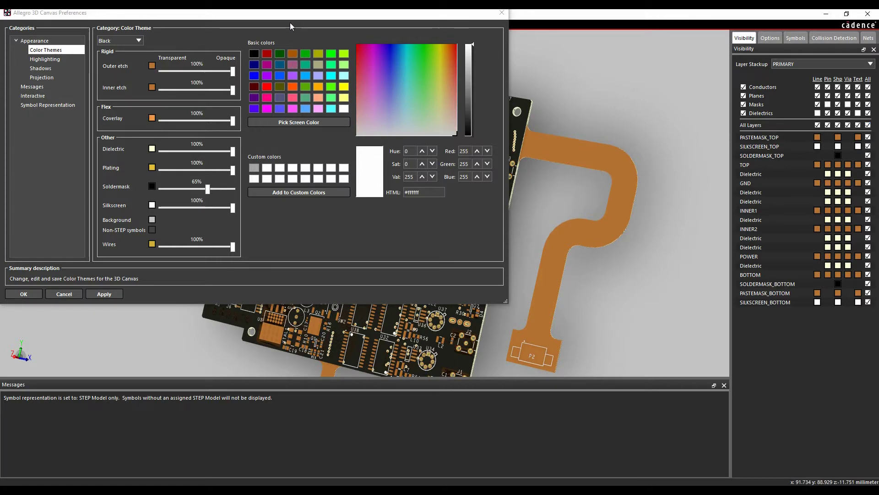
drag(291, 23, 401, 198)
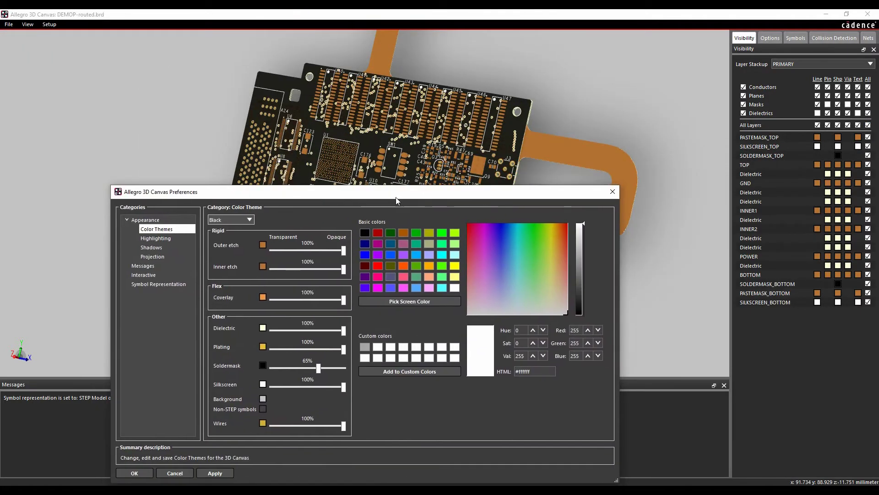
- Preview the Blue and then the Dark_green colour themes
click(247, 221)
click(232, 244)
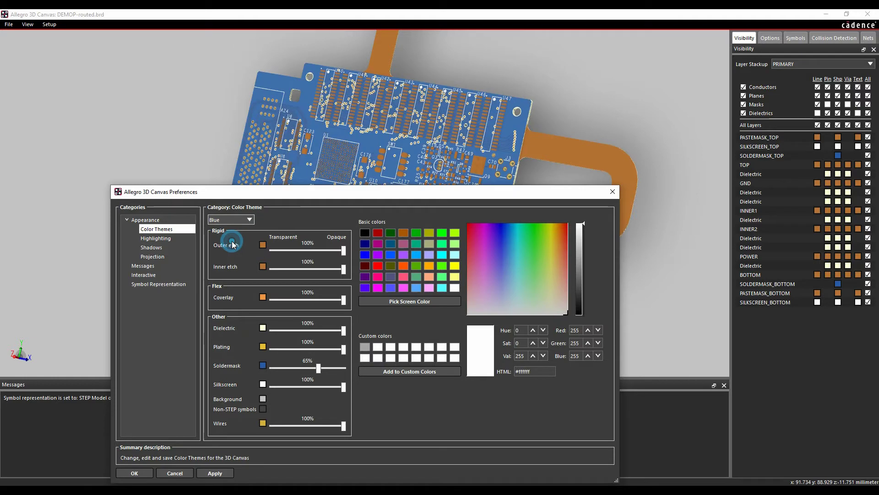
click(247, 219)
click(235, 248)
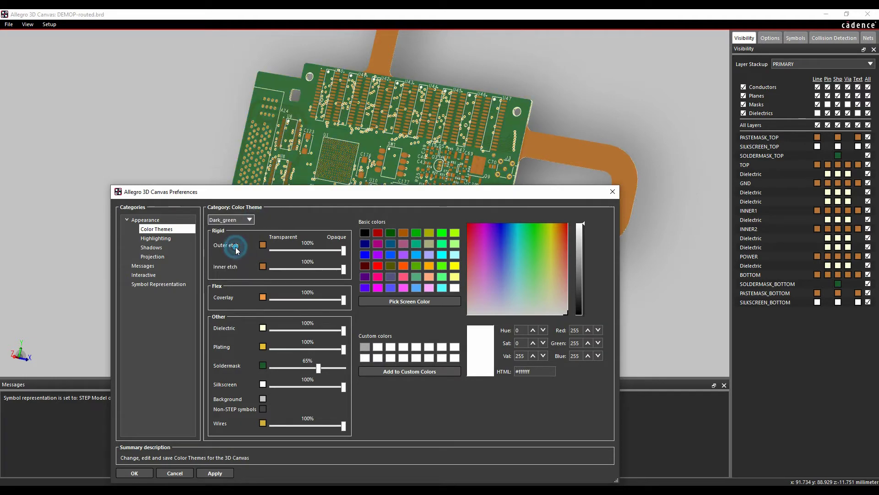
- Apply the Steve colour theme, giving a bright green board with orange etch
click(249, 221)
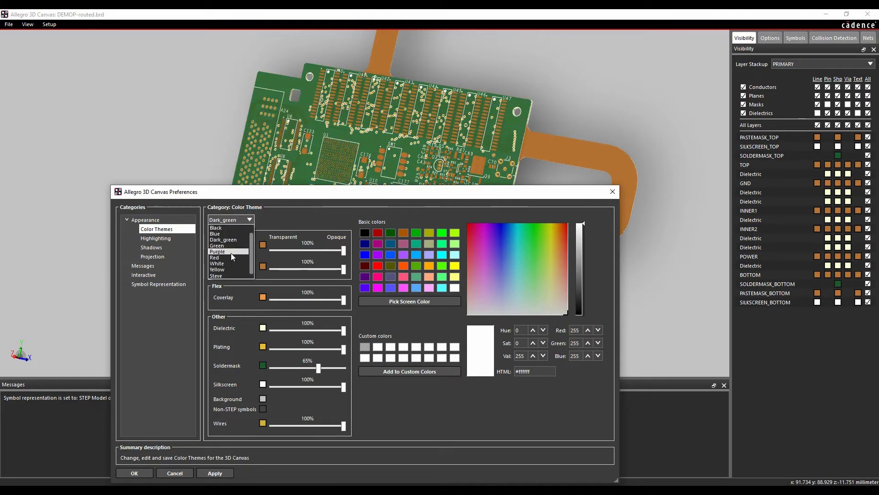
right_click(226, 264)
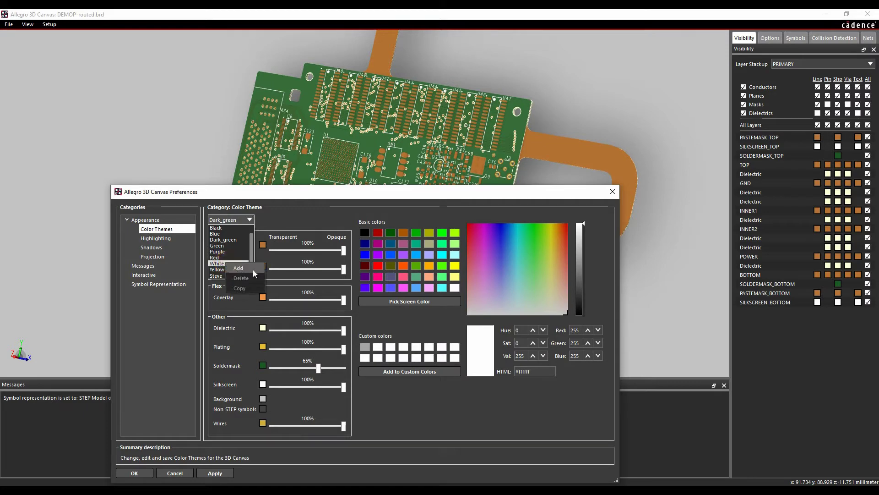
click(317, 196)
click(252, 217)
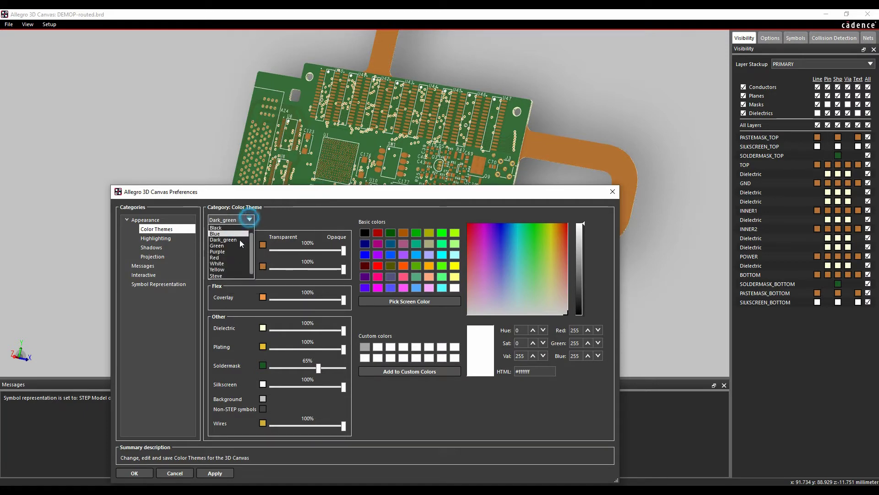
click(226, 276)
drag(358, 196, 654, 94)
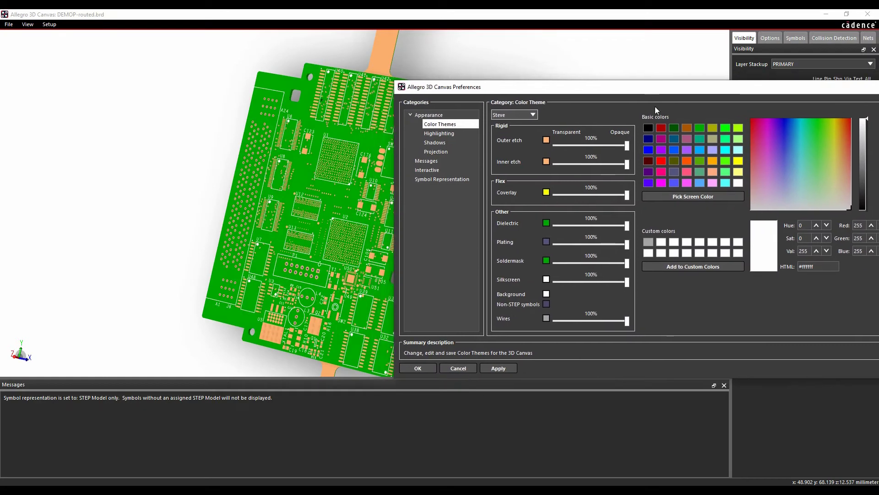
- Lower the soldermask opacity to about 27% and show the Symbol Representation settings
click(592, 262)
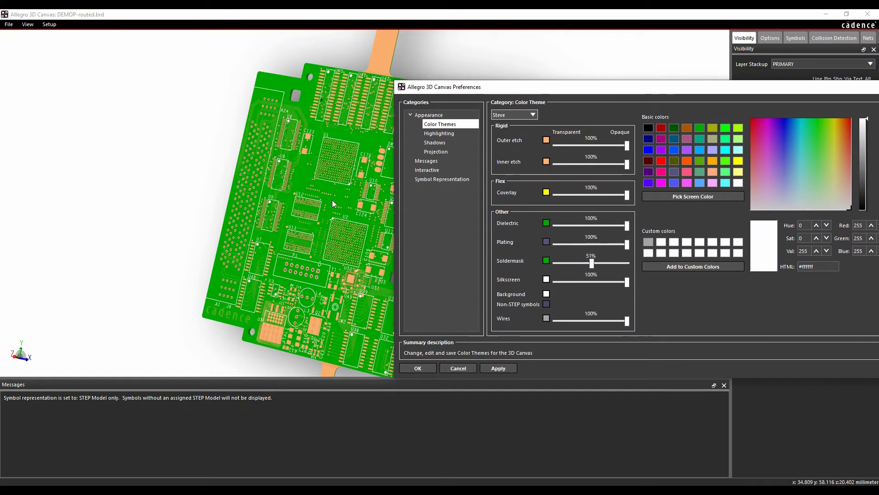
scroll(332, 200, up, 3)
scroll(332, 199, up, 2)
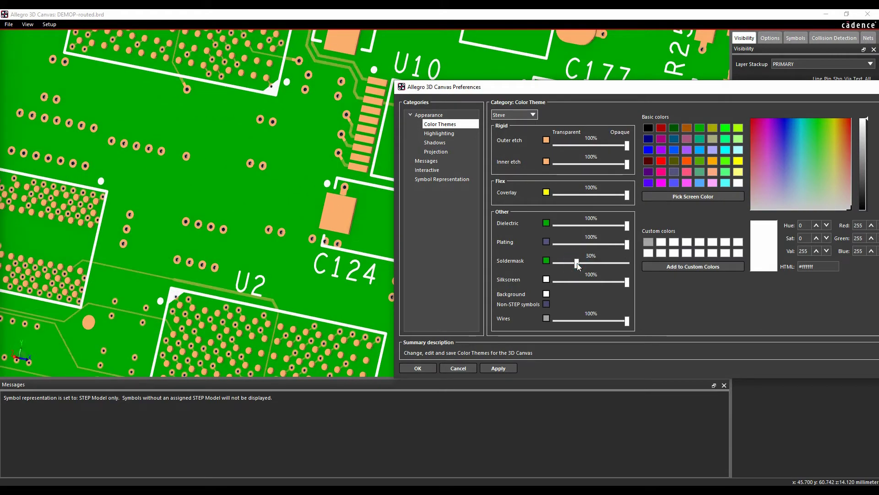
click(589, 262)
drag(590, 263, 575, 262)
drag(608, 87, 363, 54)
click(213, 143)
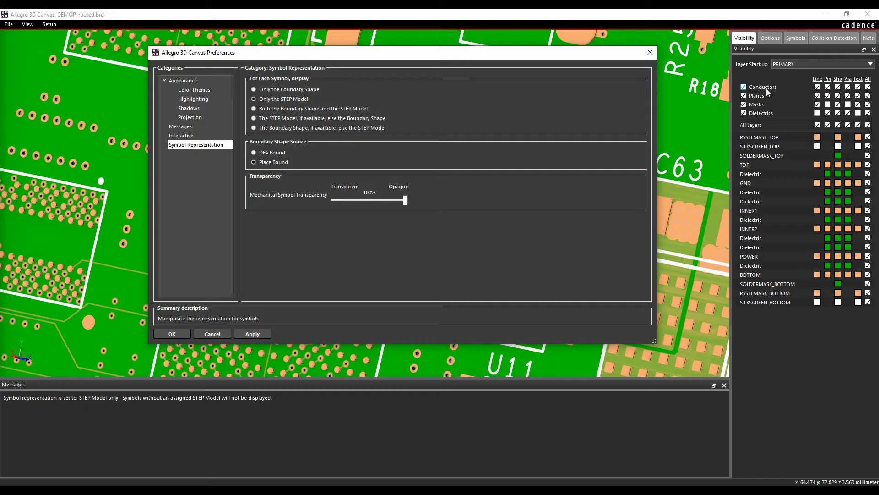
- Check All on the Symbols tab and set mechanical symbol transparency to 46%
click(796, 37)
click(750, 65)
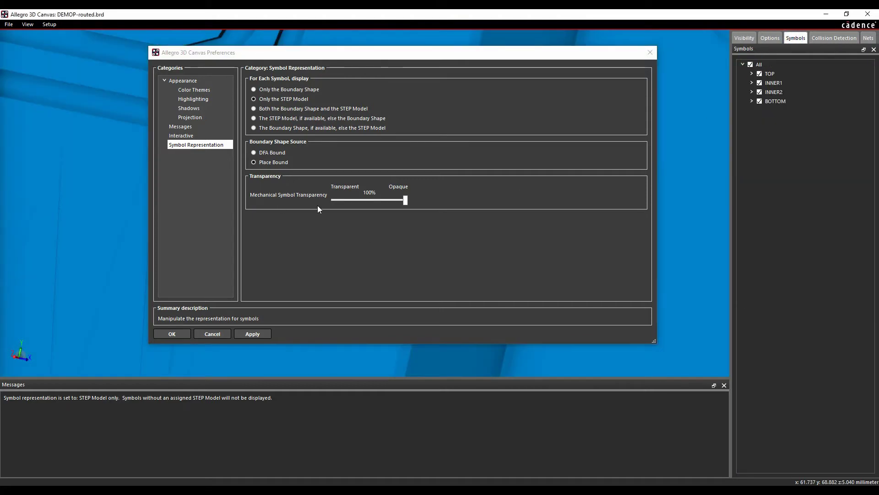
click(366, 200)
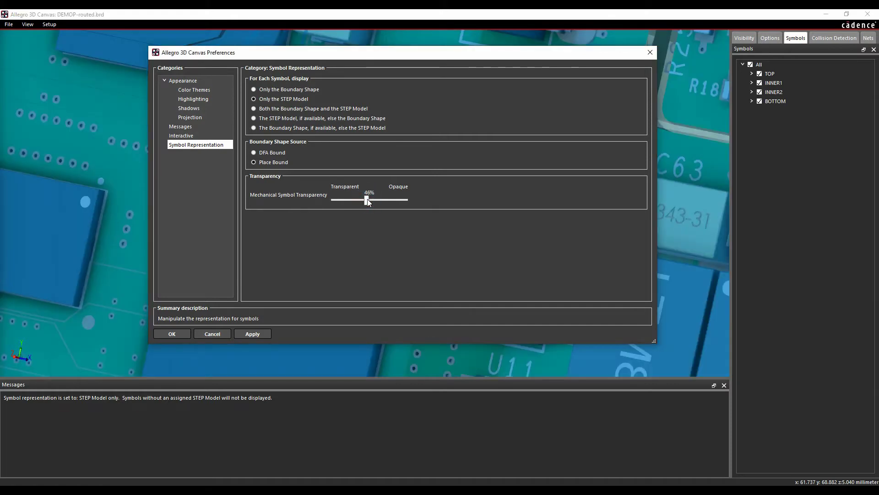
scroll(73, 205, down, 3)
drag(294, 53, 313, 150)
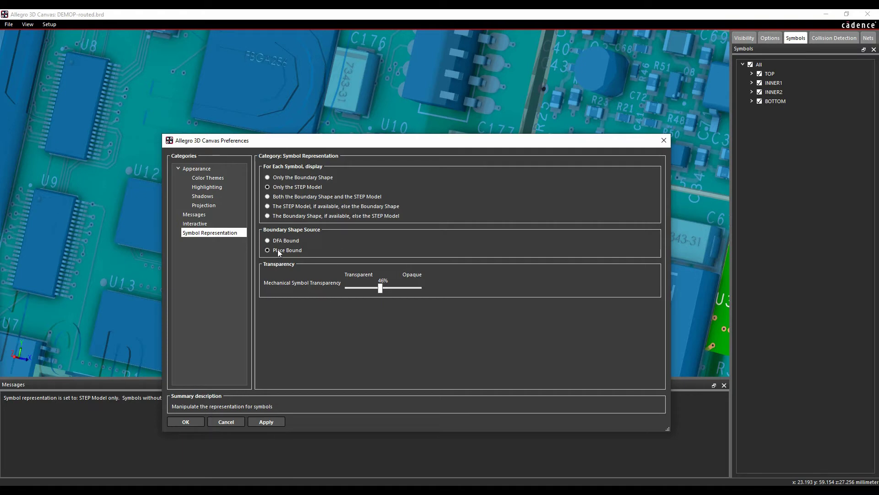
- Raise part-model transparency, apply it, snap to top view, and close the 3D Canvas
click(394, 287)
click(187, 421)
scroll(389, 169, down, 5)
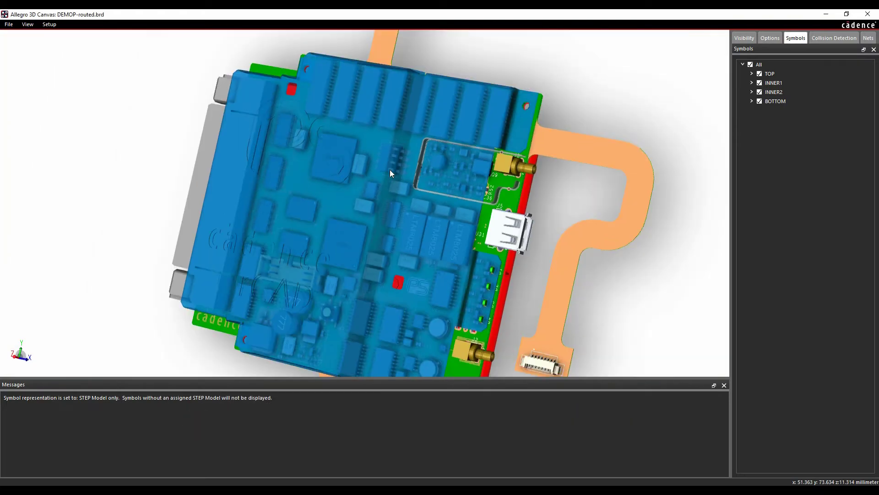
key(t)
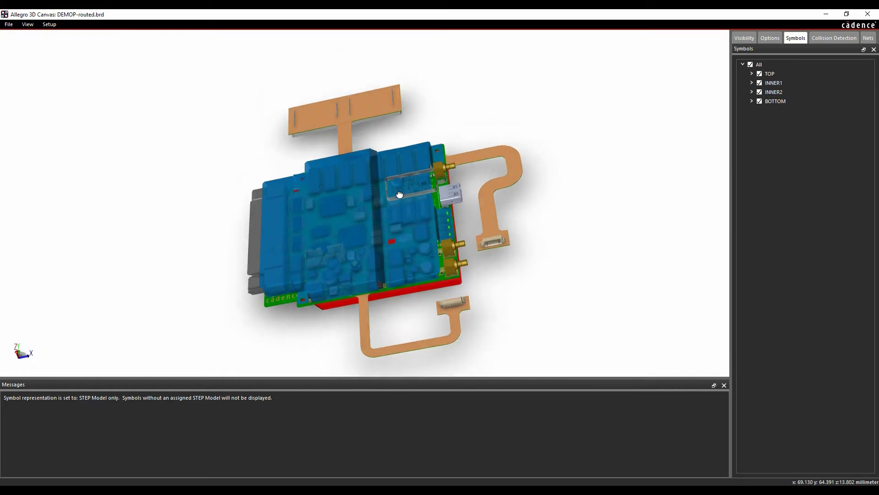
click(868, 14)
- Build the 3D view from only Dielectrics, Vias and Pins on all layers, excluding Masks
click(462, 260)
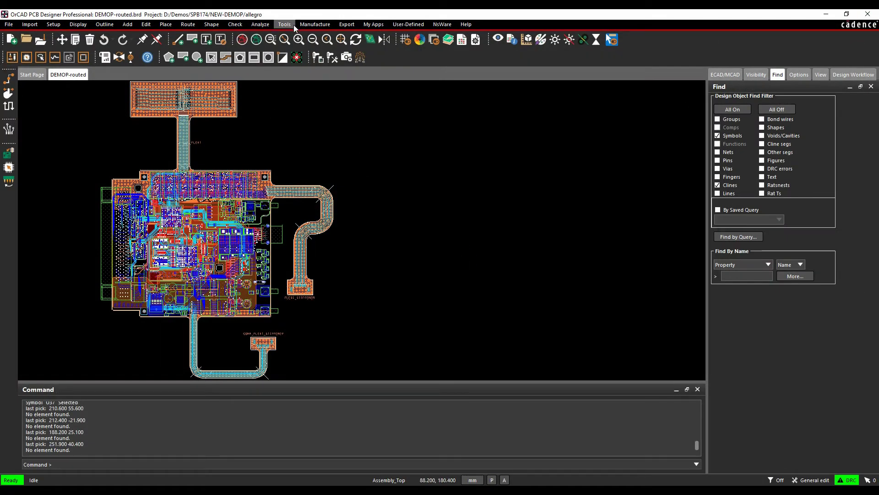
click(369, 41)
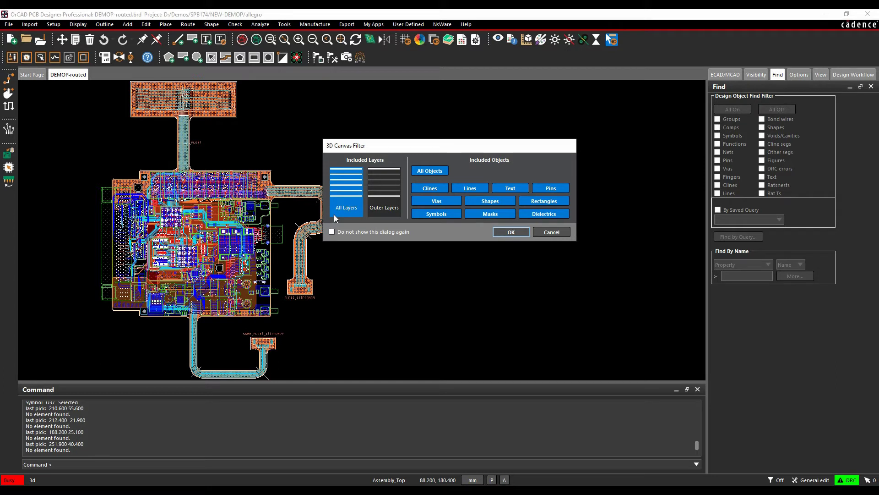
click(443, 171)
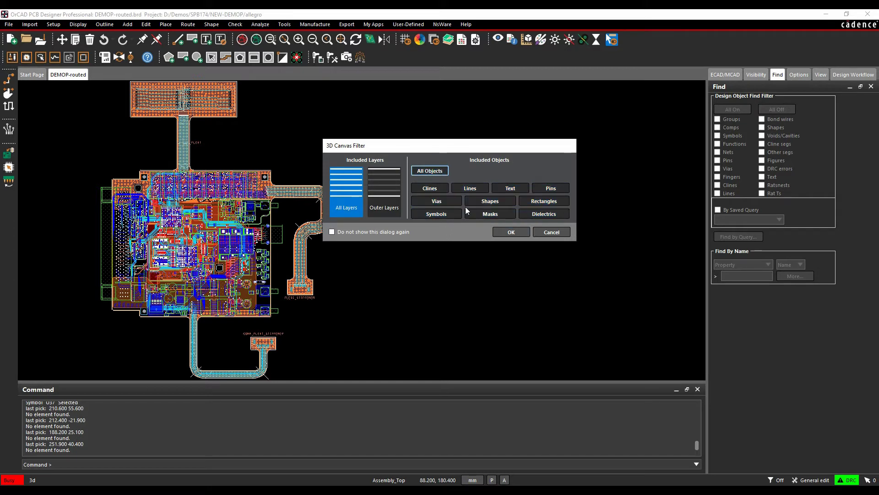
click(543, 215)
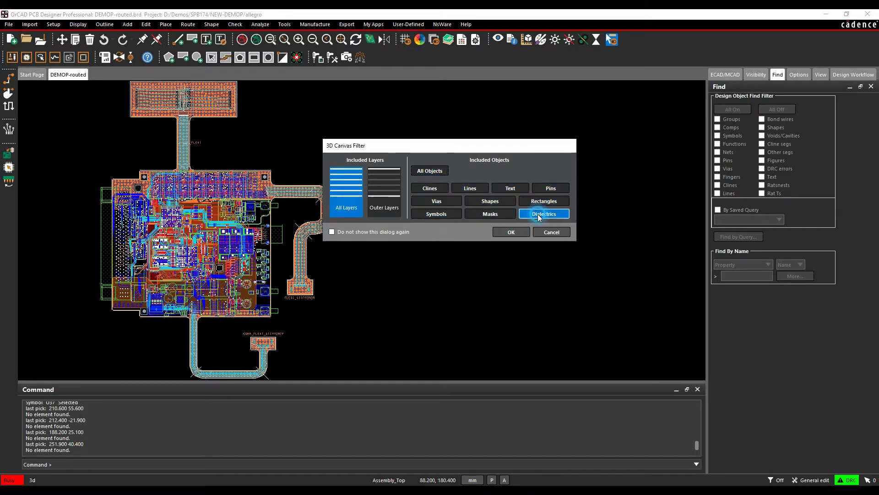
click(434, 201)
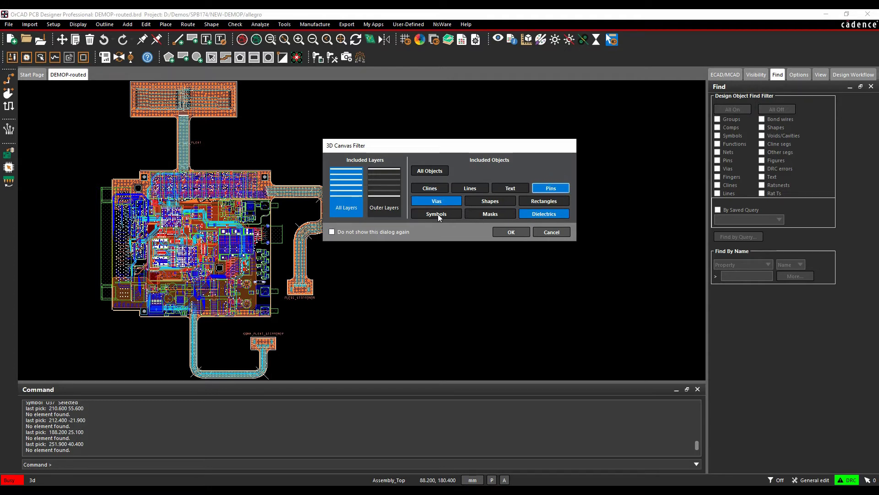
click(484, 214)
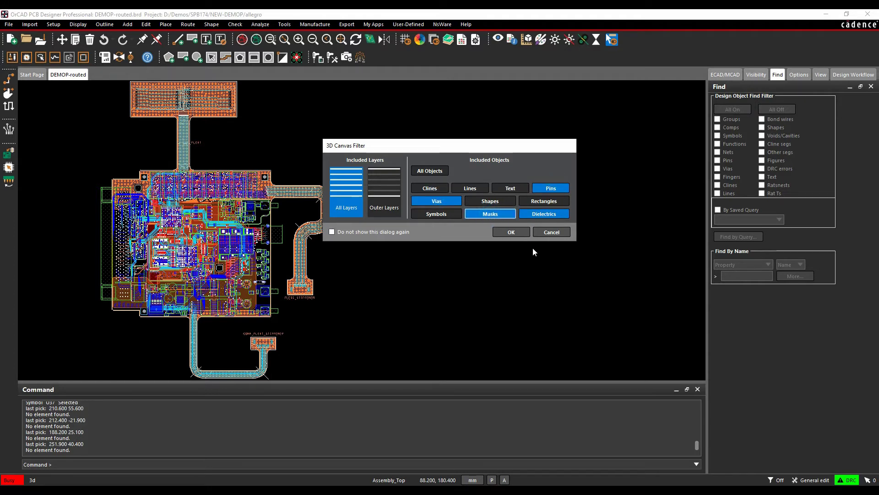
click(495, 213)
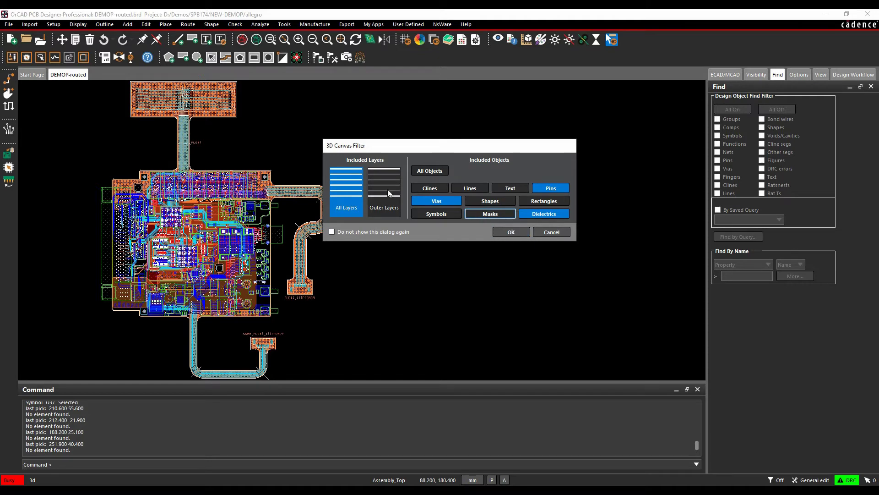
click(504, 232)
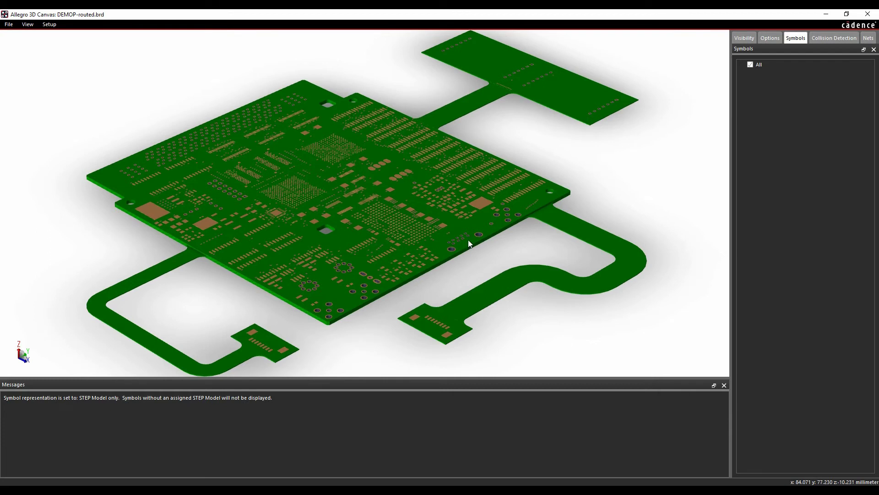
- Close the 3D Canvas showing the dielectrics-vias-pins-only board
click(868, 15)
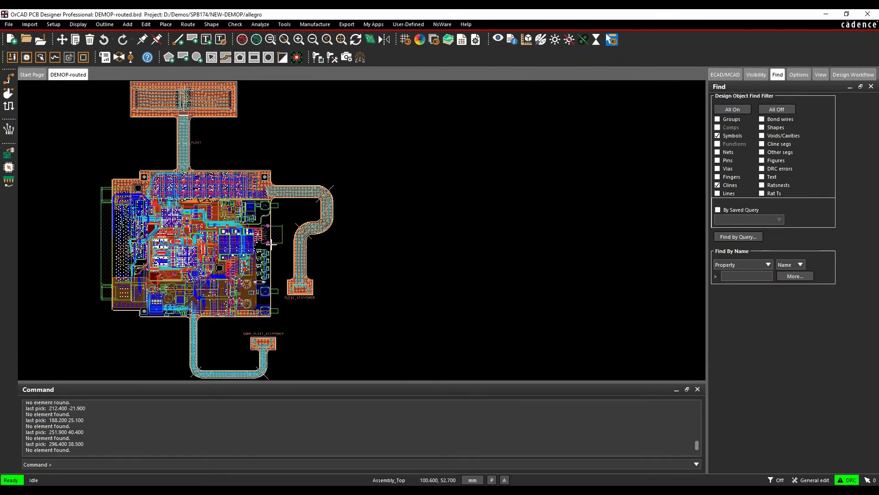
- Load the USB connector alone in the 3D Canvas with All Objects included
scroll(271, 244, up, 5)
right_click(257, 237)
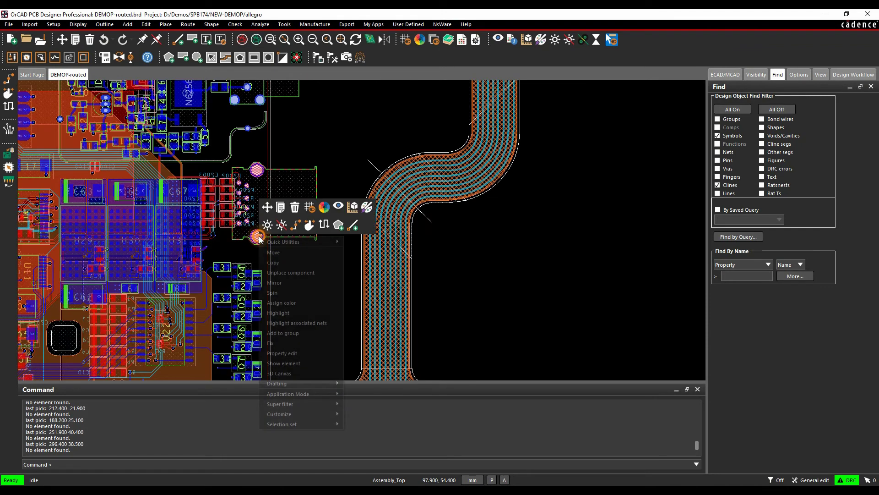
click(282, 374)
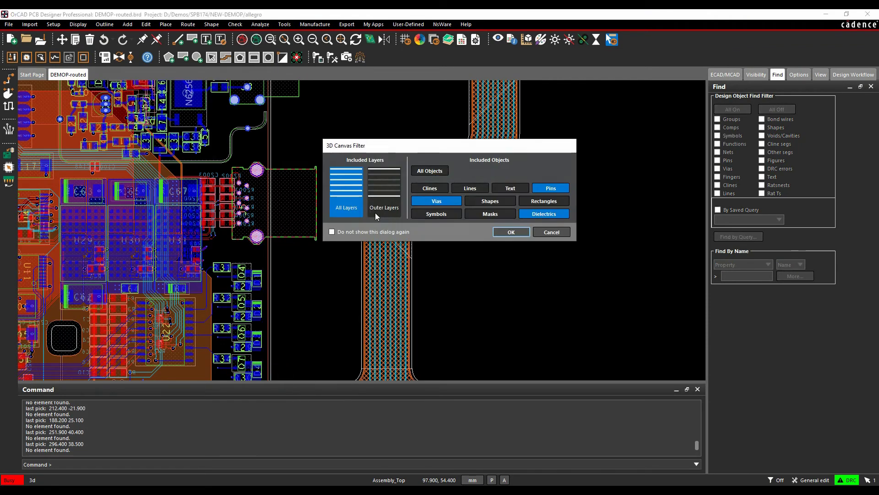
click(430, 171)
click(511, 232)
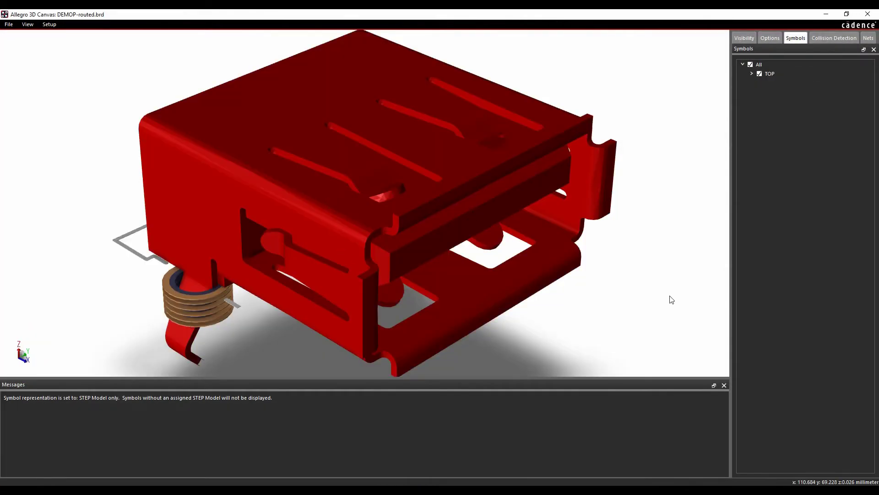
- Orbit the connector to inspect its underside and side, then close the 3D Canvas
click(540, 319)
drag(540, 318, 511, 239)
drag(468, 303, 394, 256)
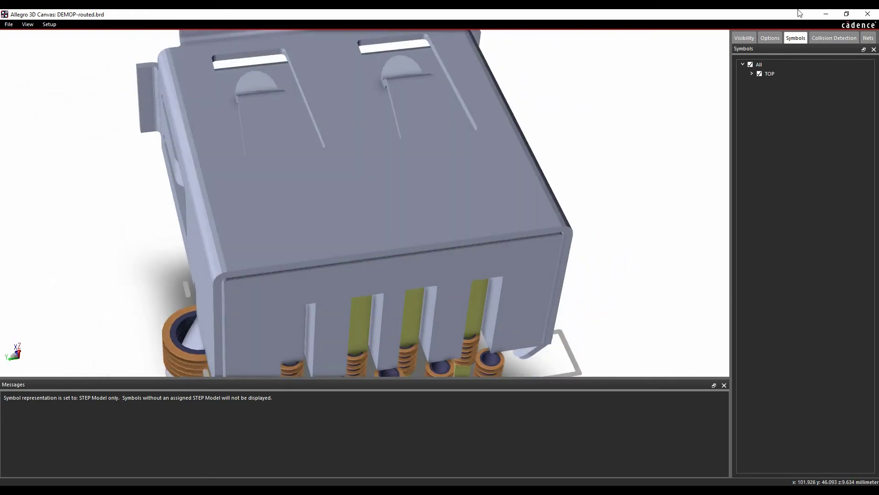
click(867, 14)
click(607, 209)
- Enable Nets in the Find filter and load only the DATA1.CLKA net into 3D Canvas with all object types
middle_drag(182, 271, 325, 224)
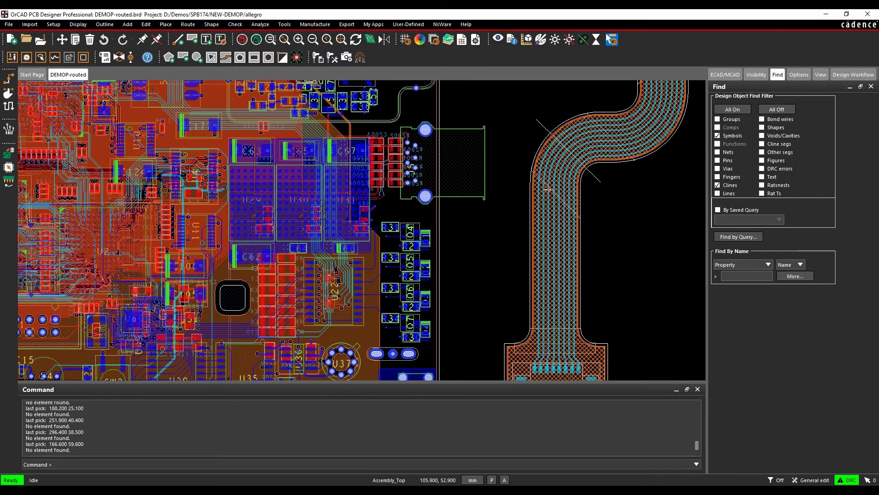
click(718, 153)
right_click(329, 329)
click(352, 436)
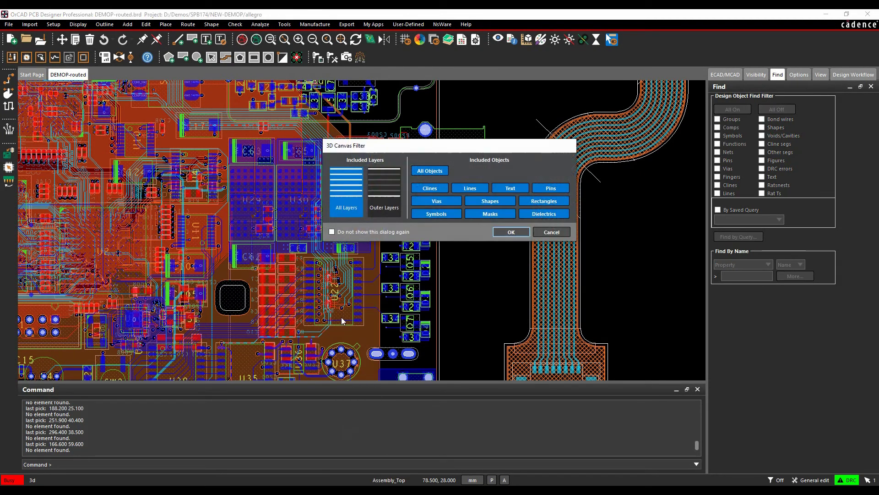
click(511, 232)
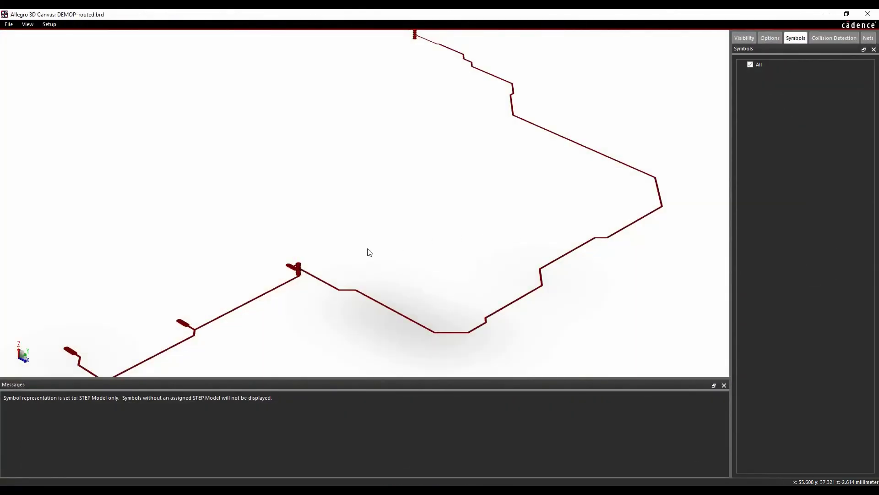
- Change the 3D Canvas color theme to Design_colors in Preferences
mouse_move(370, 253)
mouse_down()
mouse_move(373, 235)
mouse_move(308, 298)
mouse_move(424, 220)
mouse_move(321, 242)
mouse_up()
click(49, 24)
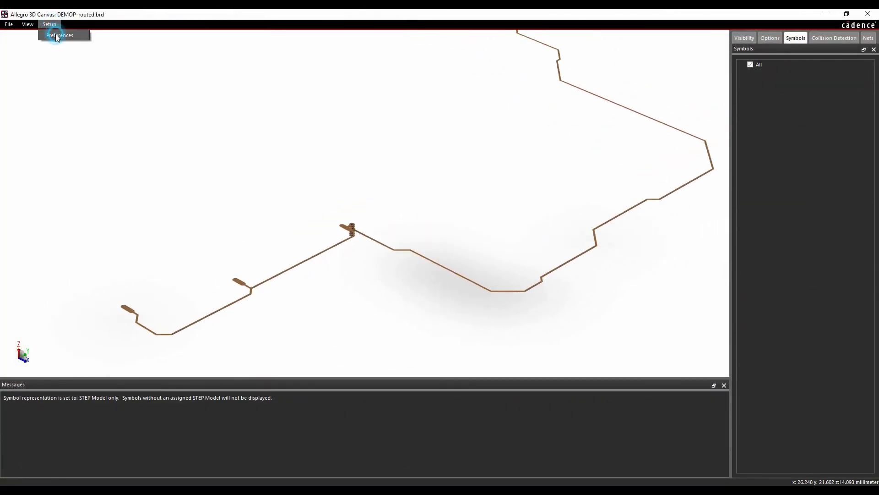
click(56, 34)
click(137, 41)
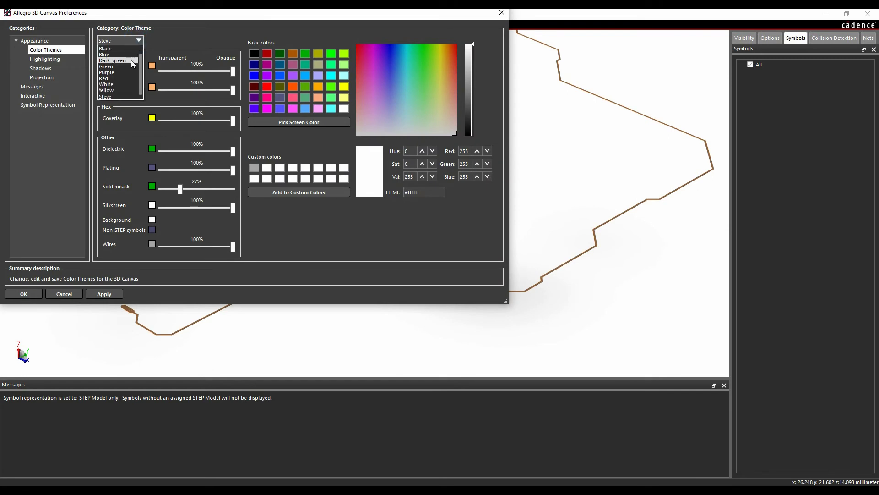
click(118, 49)
click(39, 290)
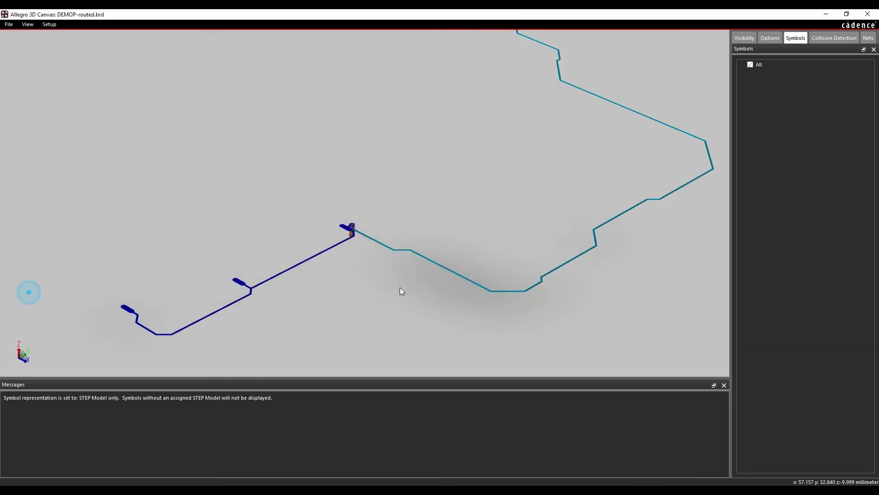
- Zoom and pan to center the via joining the blue and teal traces
scroll(182, 318, up, 3)
middle_drag(182, 318, 346, 157)
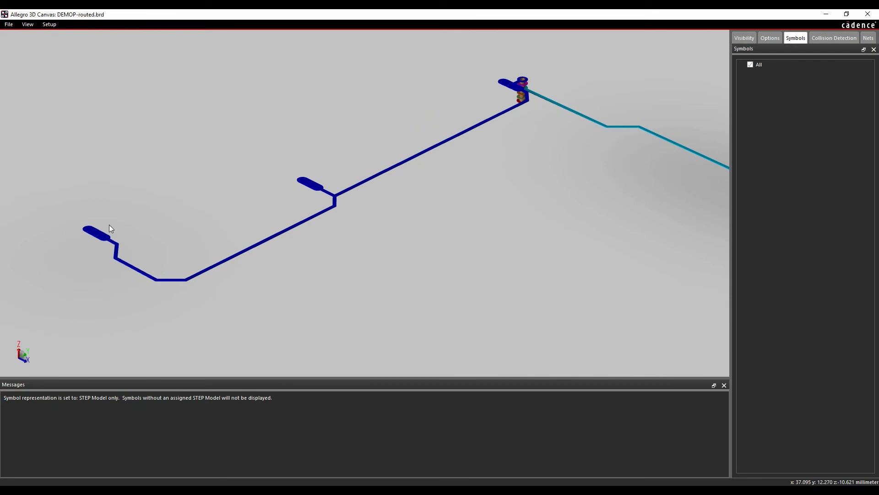
middle_drag(380, 196, 400, 270)
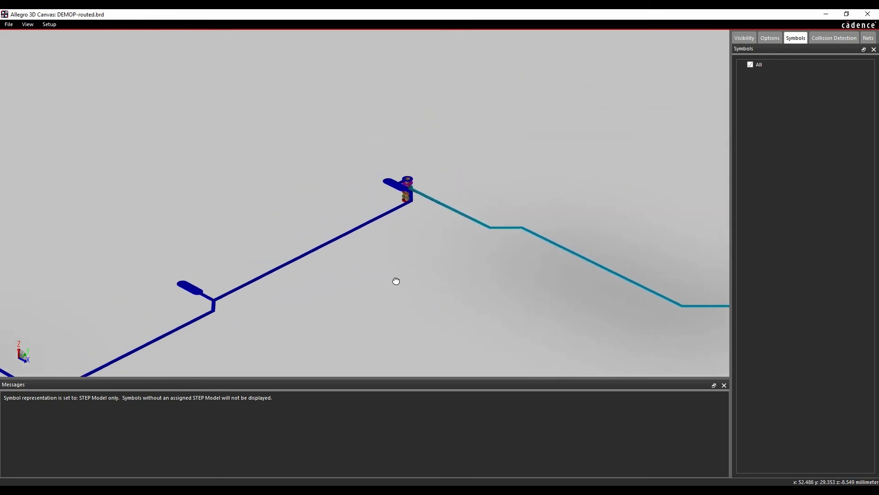
scroll(400, 271, up, 4)
middle_drag(502, 234, 278, 129)
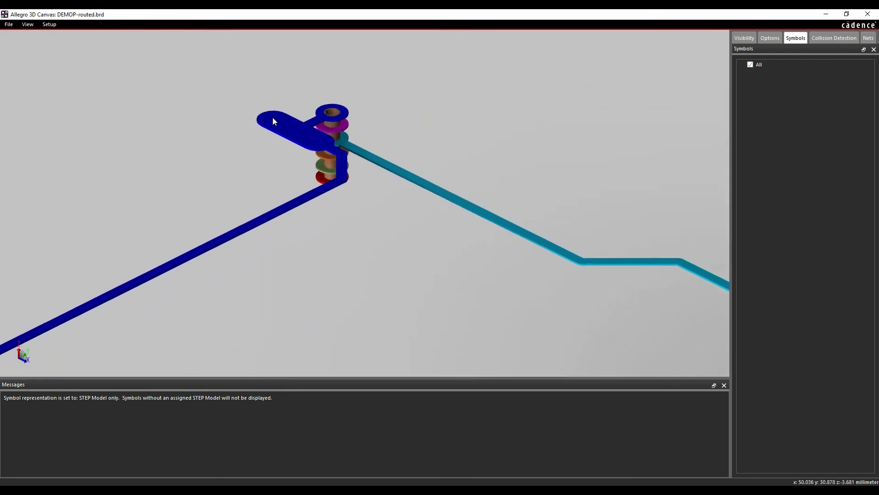
middle_drag(627, 202, 215, 130)
scroll(510, 190, down, 5)
middle_drag(579, 215, 553, 306)
scroll(553, 306, down, 4)
scroll(565, 265, up, 6)
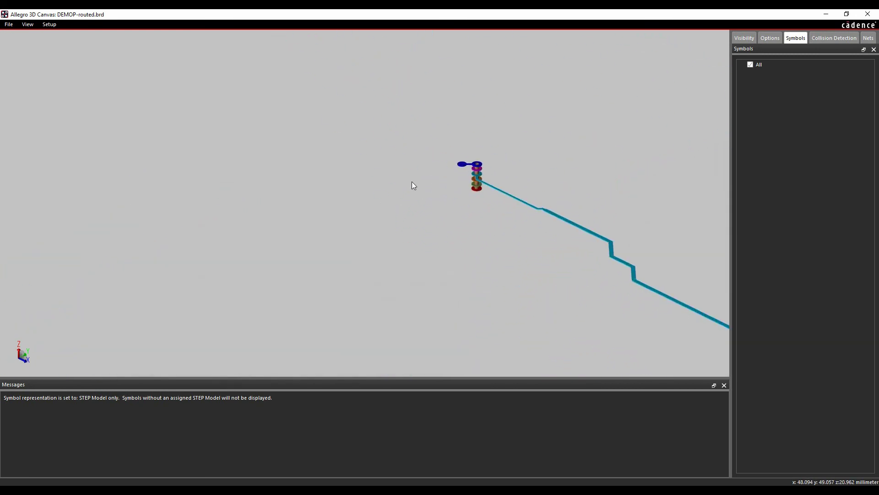
middle_drag(488, 187, 468, 260)
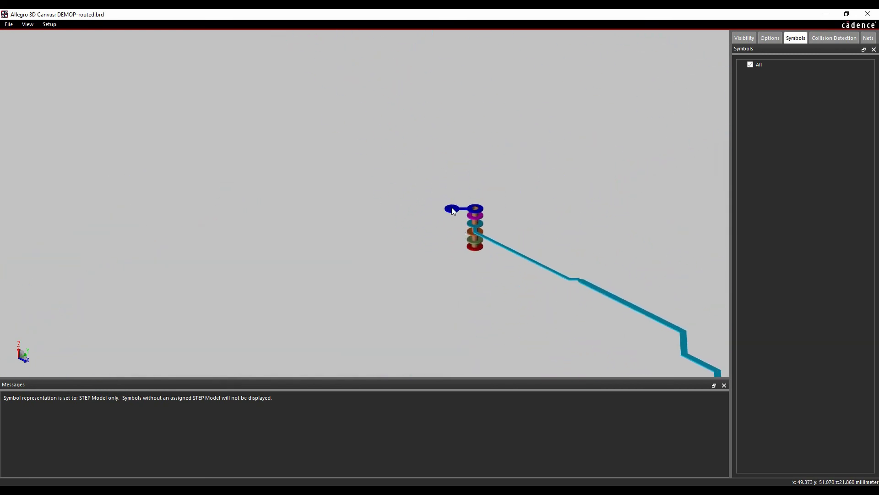